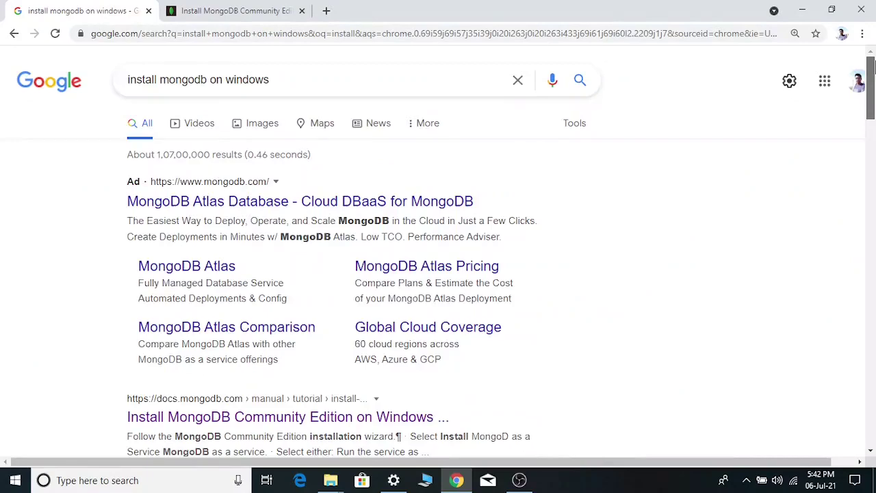
Open the MongoDB Download Center from the documentation page on installing MongoDB Community Edition on Windows
click(226, 12)
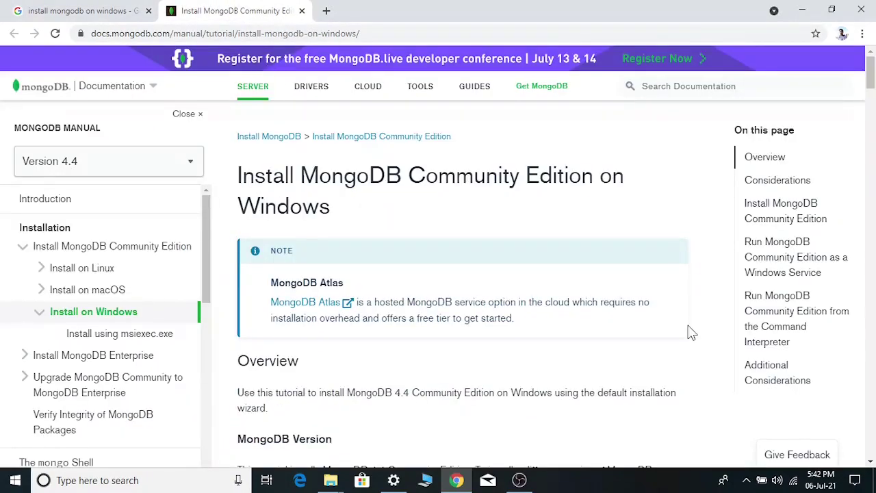
drag(871, 80, 871, 167)
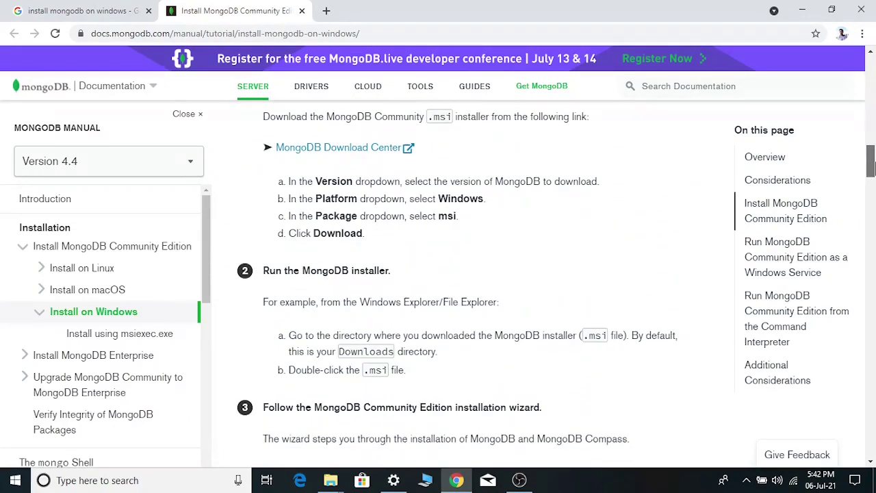
click(319, 156)
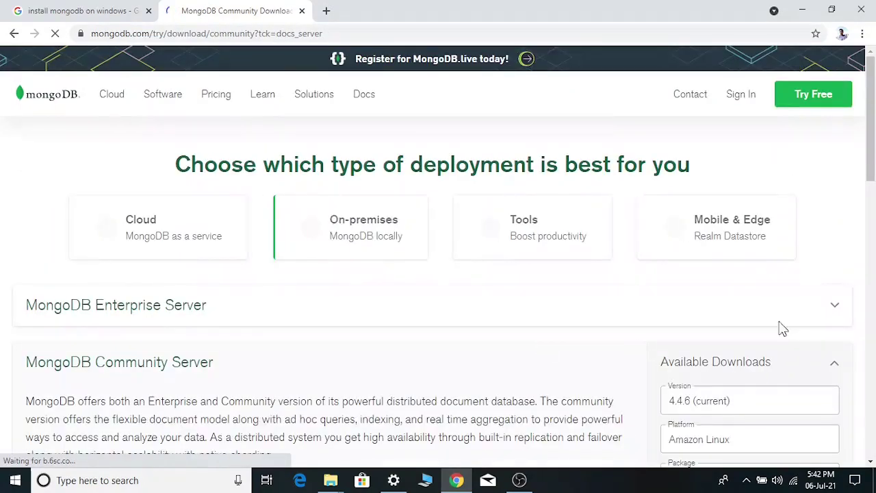
Download MongoDB Community Server with version 4.4.6 (current), platform Windows and package msi, dismissing the chat pop-up
drag(871, 145, 875, 168)
scroll(874, 167, down, 2)
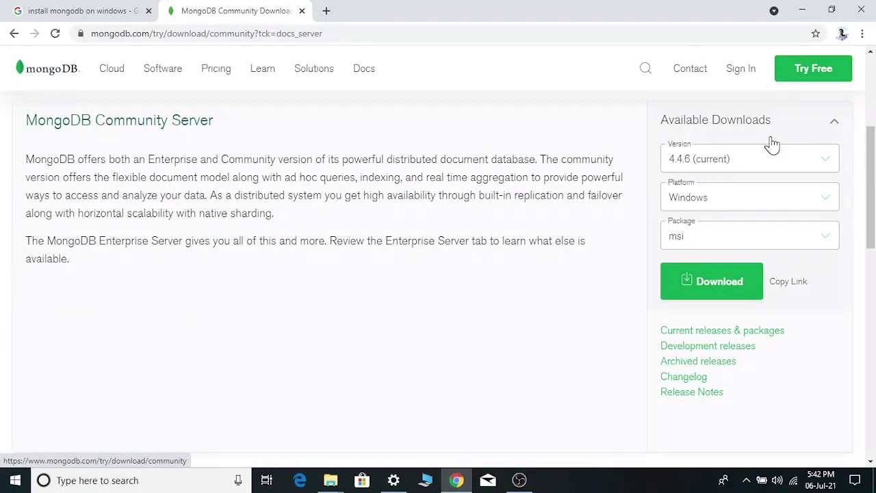
click(746, 163)
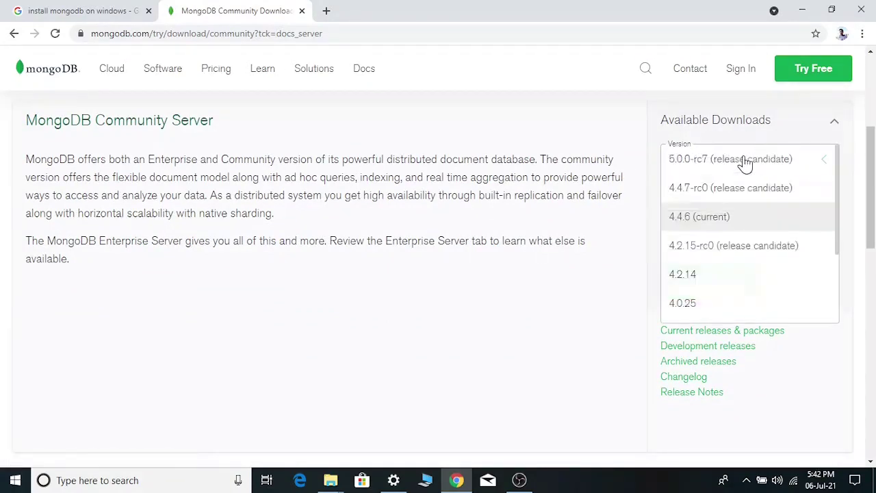
click(776, 223)
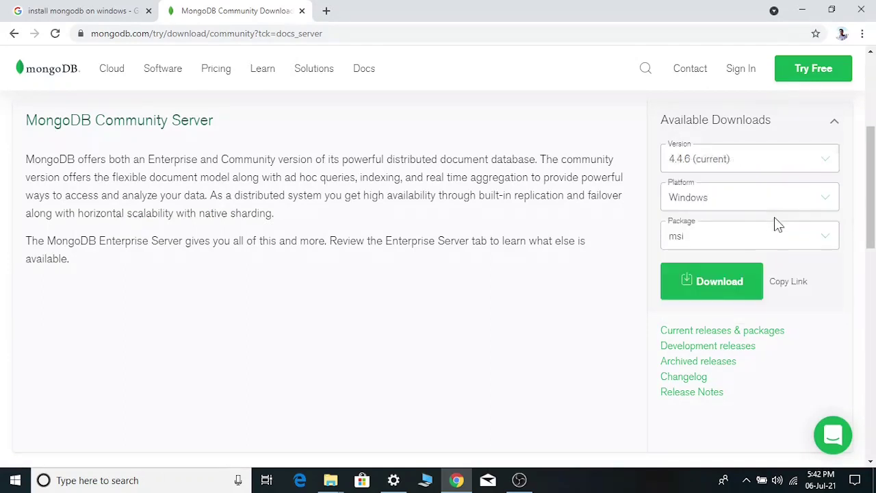
click(753, 203)
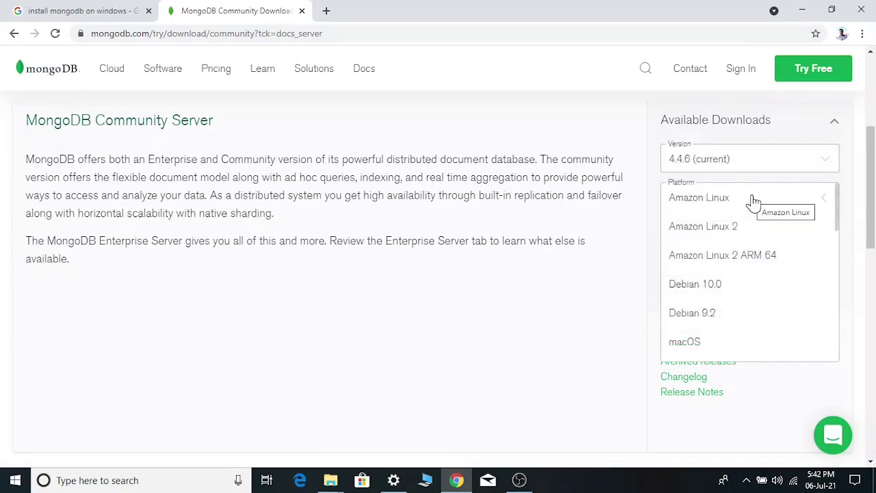
mouse_move(836, 202)
mouse_down()
mouse_move(837, 336)
mouse_move(837, 214)
mouse_up()
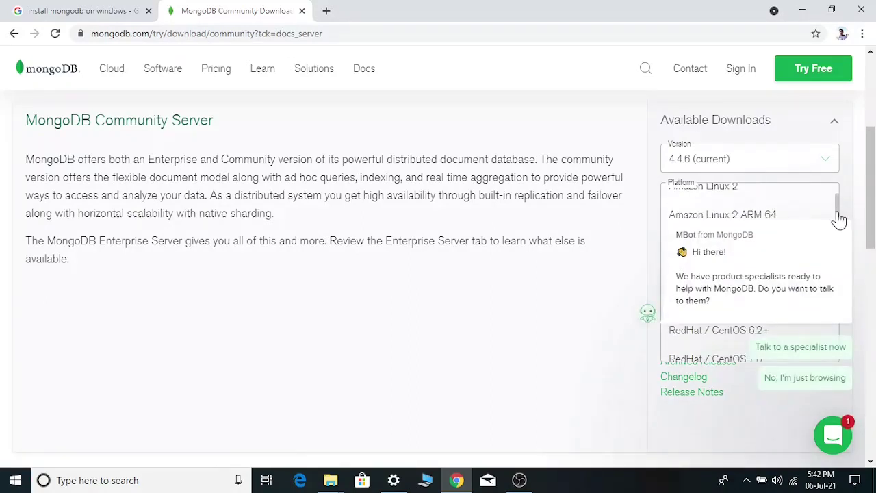
click(602, 281)
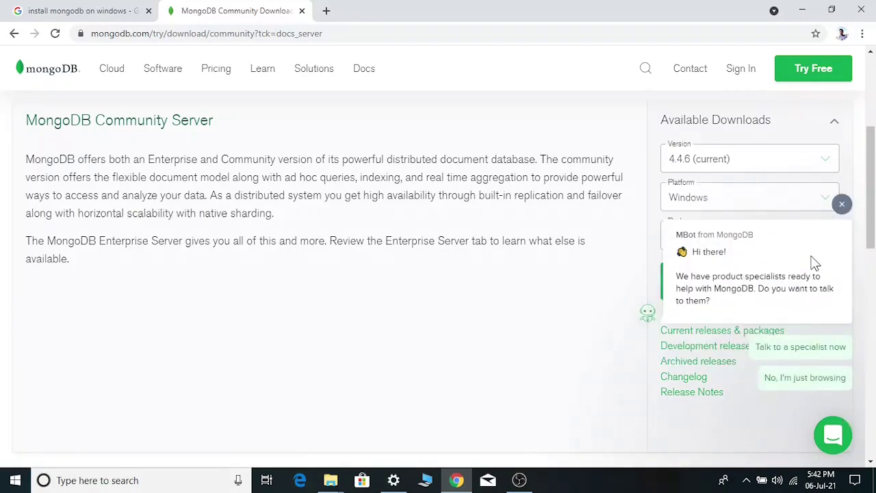
click(843, 204)
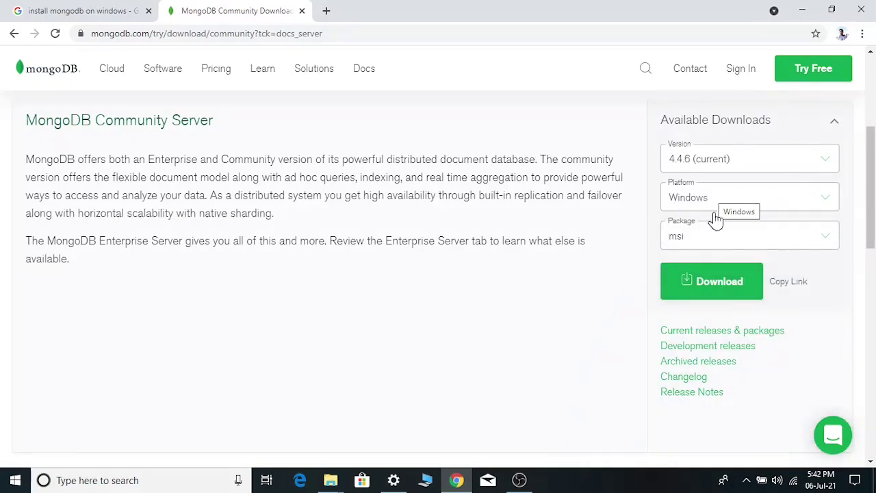
click(716, 238)
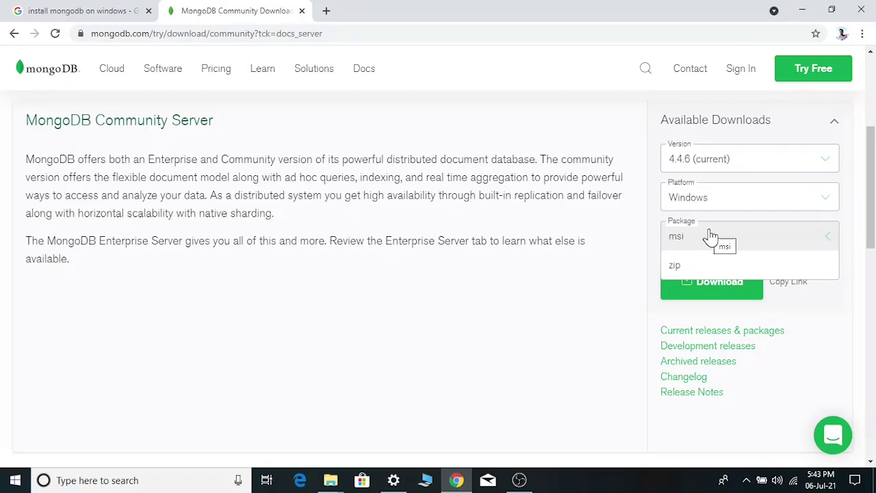
click(712, 236)
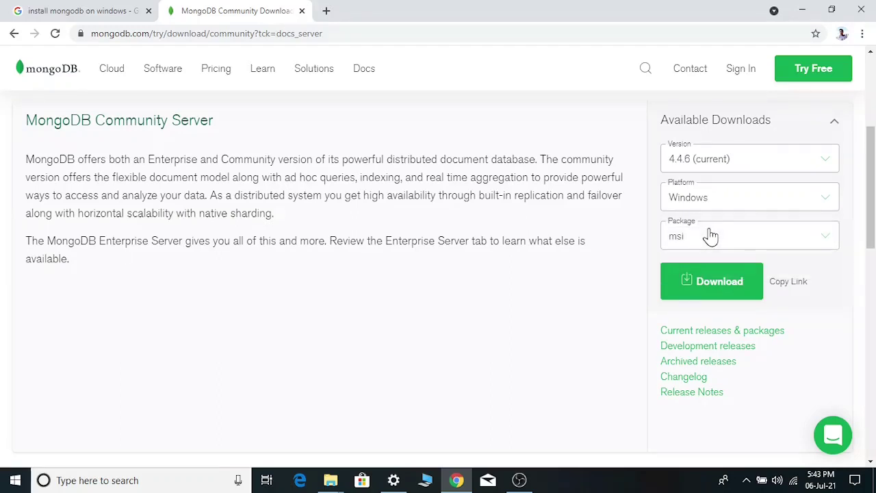
click(714, 288)
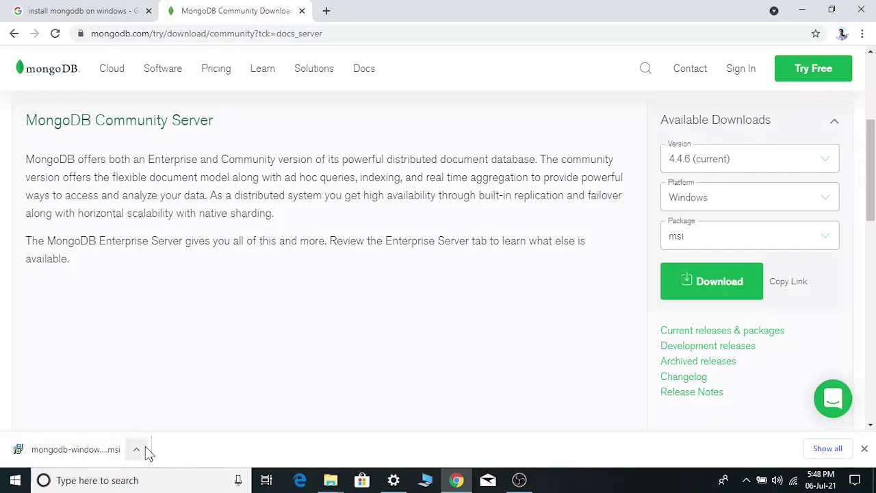
Show the downloaded installer in its folder and run mongodb-windows-x86_64-4.4.6-signed
click(140, 449)
click(180, 407)
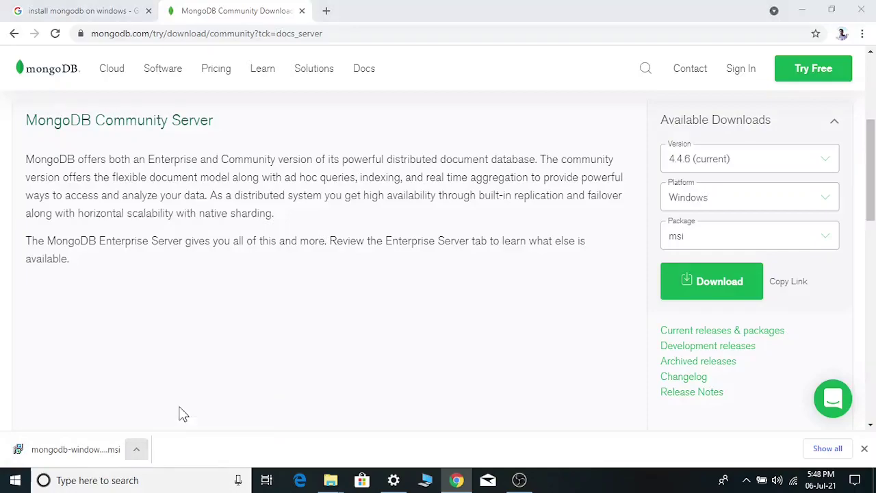
click(276, 260)
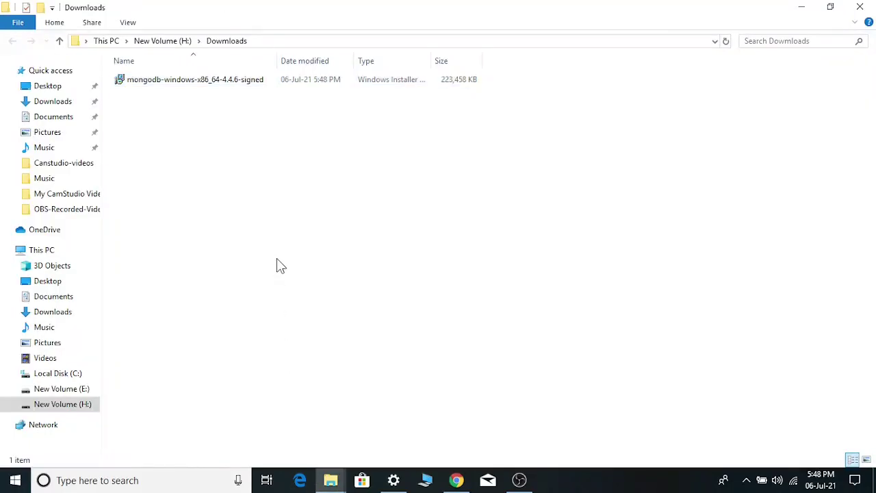
click(215, 79)
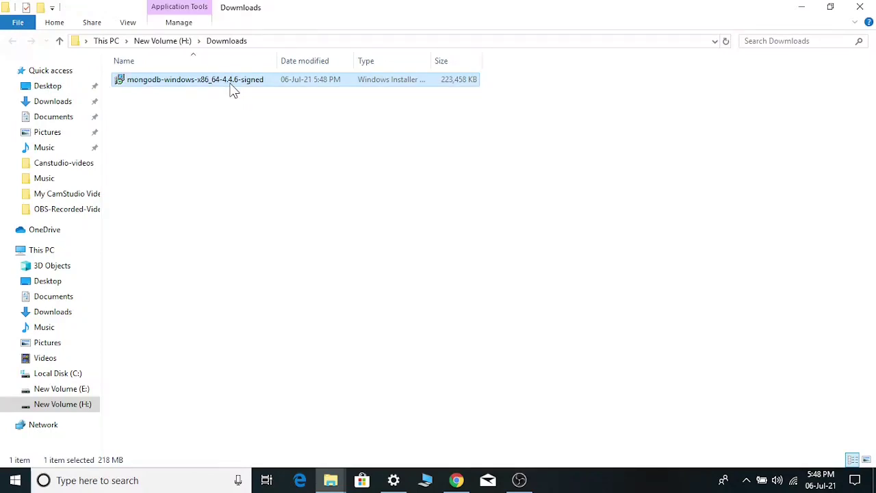
double_click(231, 88)
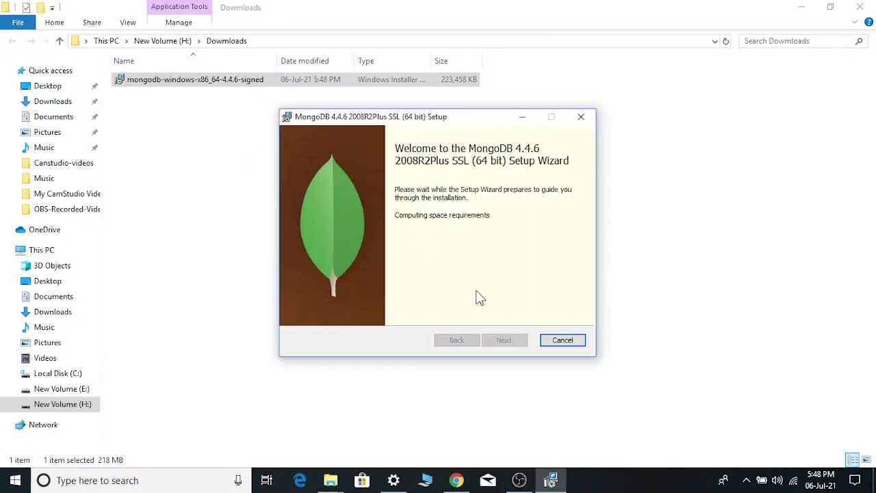
Accept the license agreement in the MongoDB setup wizard and choose the Complete setup type
click(503, 338)
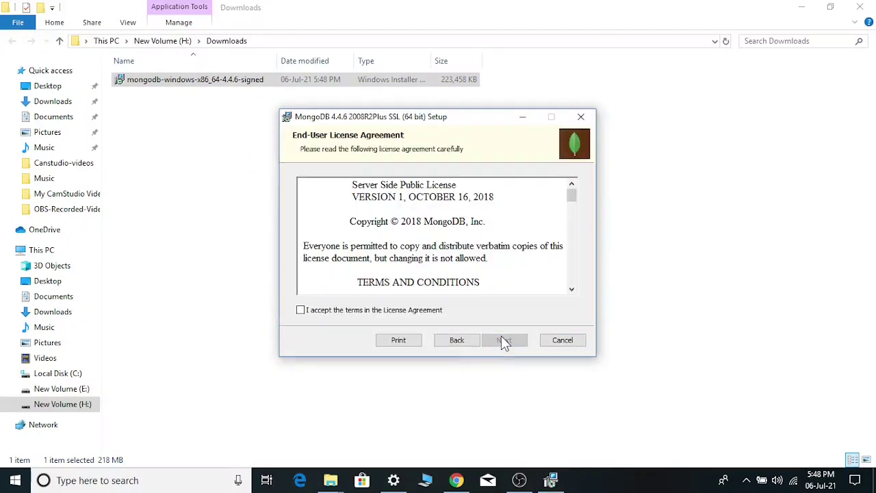
click(325, 309)
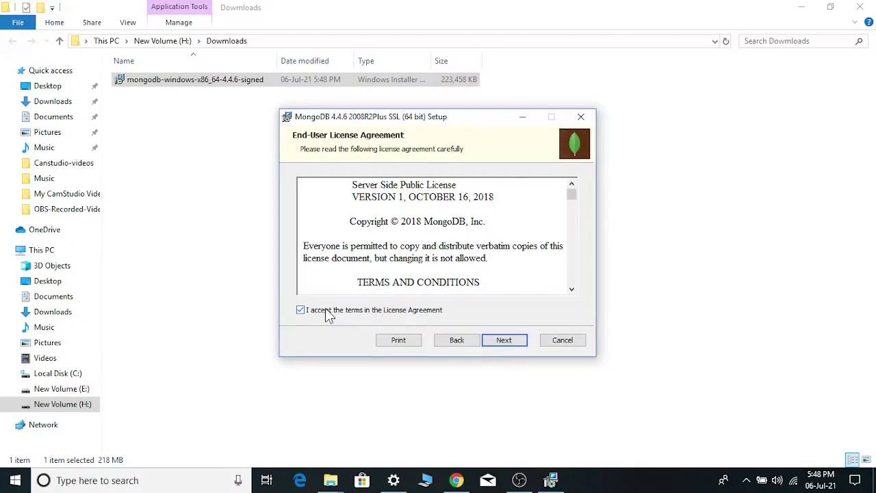
click(517, 340)
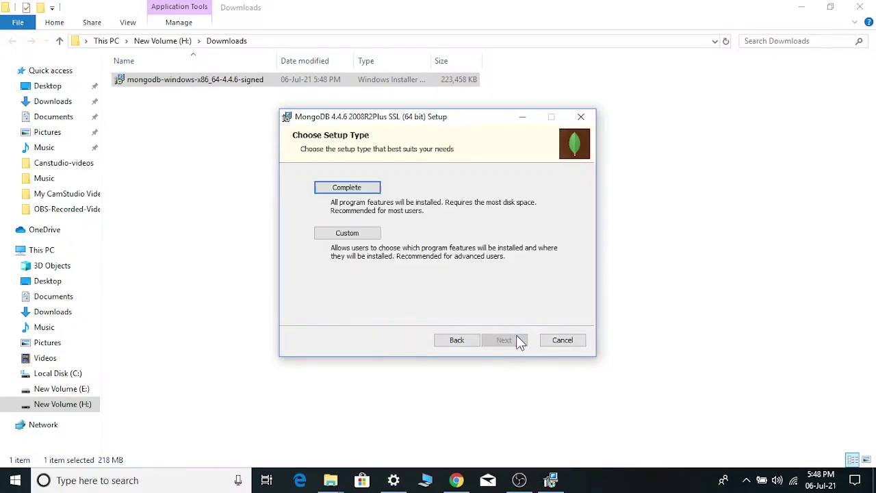
click(373, 190)
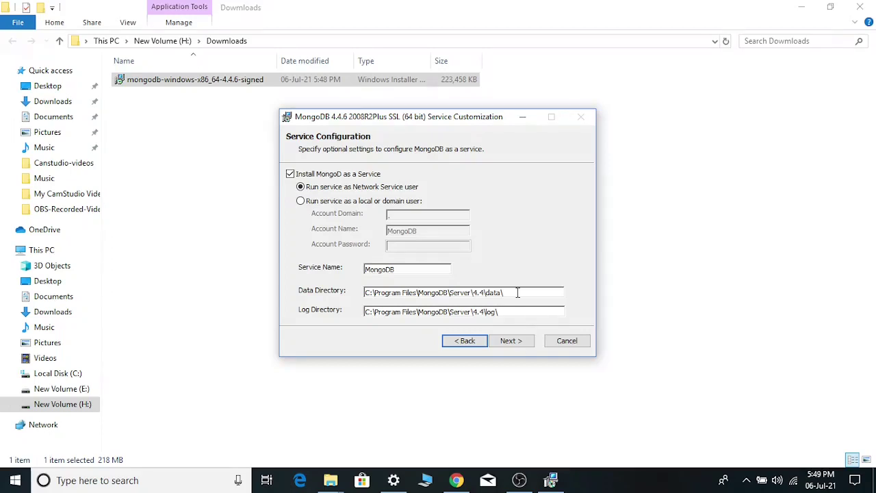
Keep the default MongoD service configuration and the Install MongoDB Compass option, and start the installation
click(524, 342)
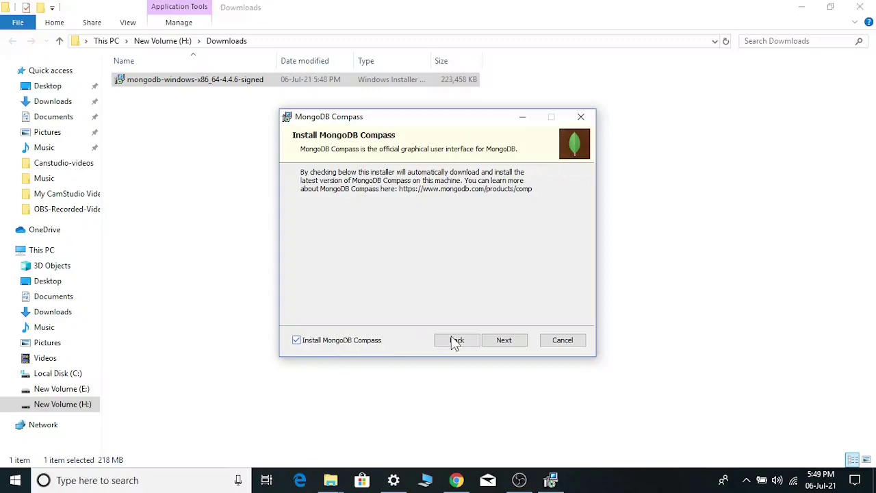
click(499, 340)
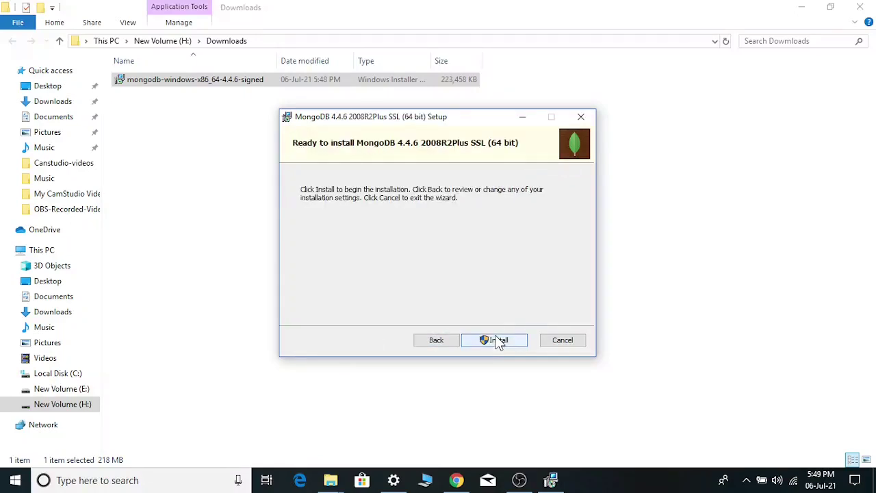
click(499, 340)
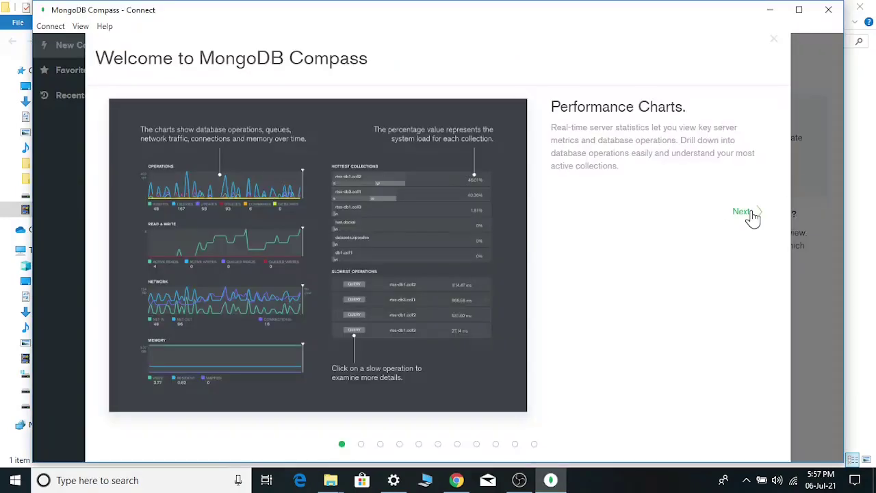
Go through all pages of the MongoDB Compass welcome tour up to Query History and close Compass
click(751, 214)
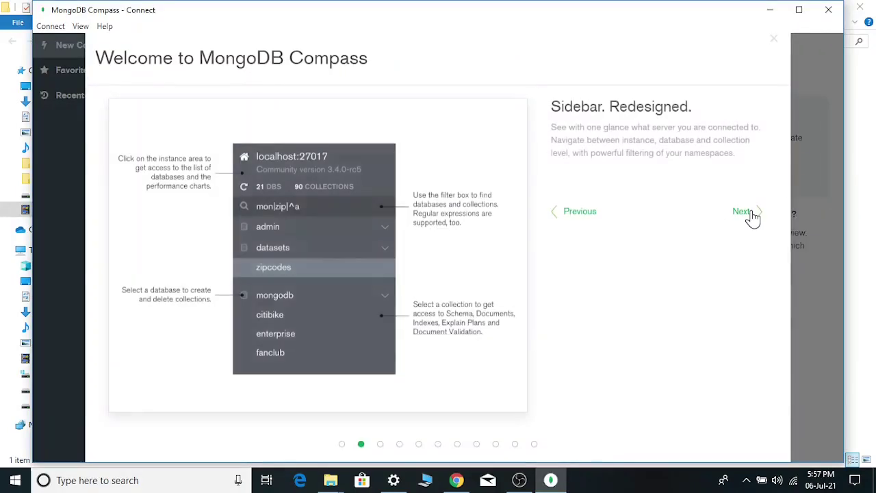
click(751, 214)
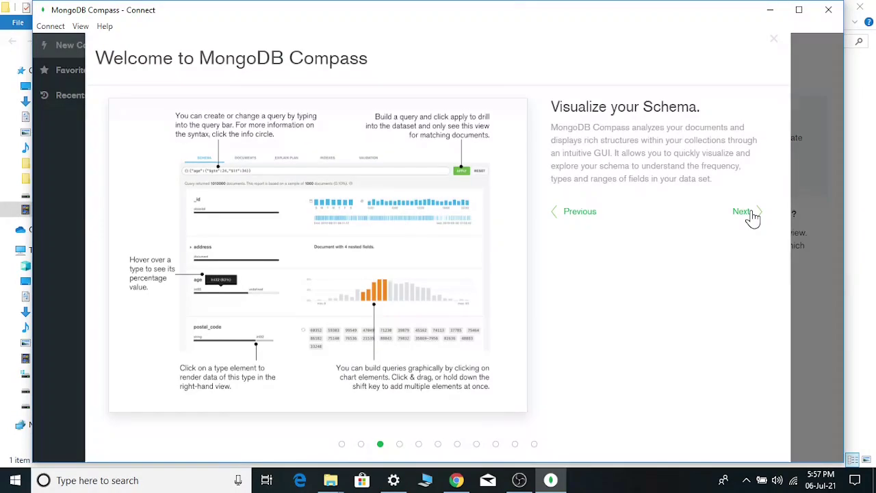
click(750, 214)
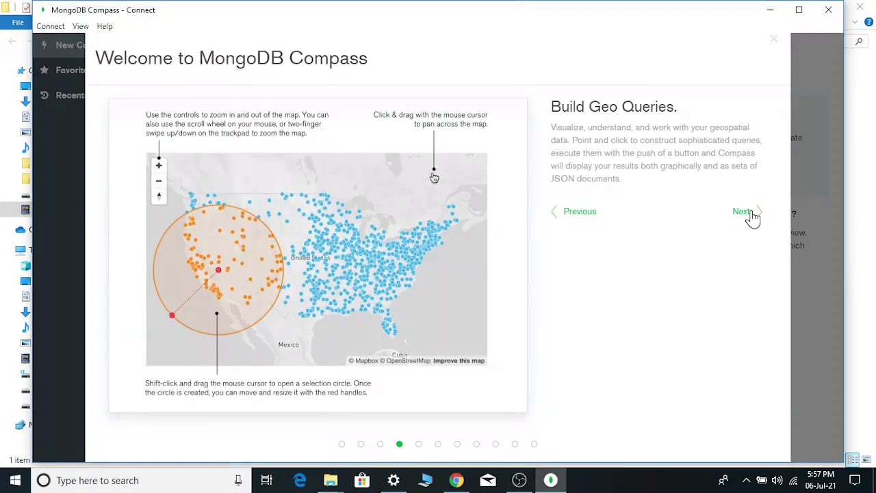
click(751, 213)
click(751, 214)
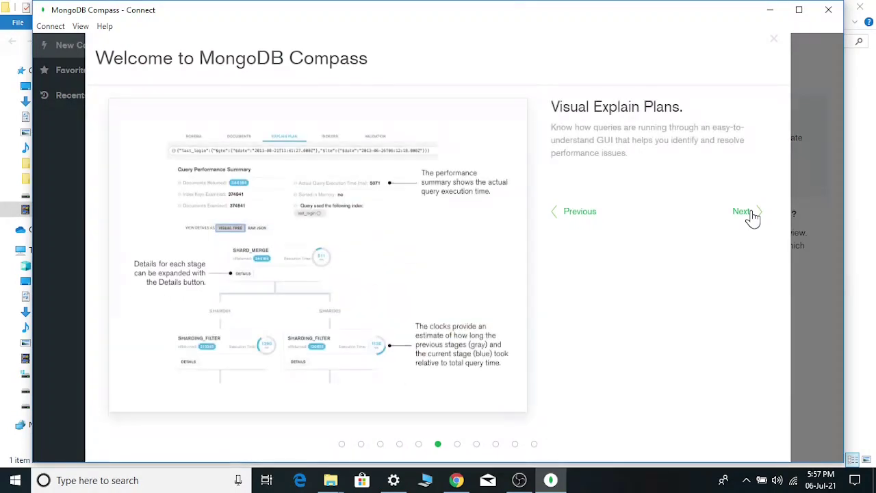
click(751, 214)
click(751, 213)
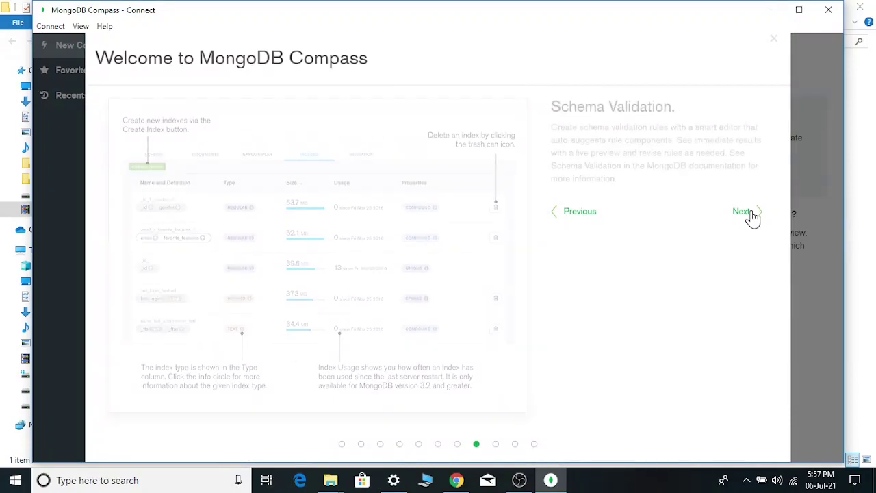
click(752, 214)
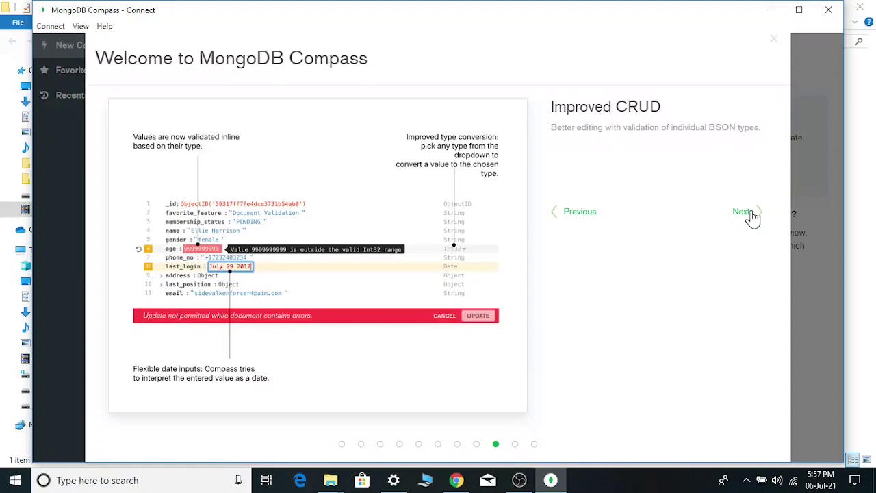
click(751, 214)
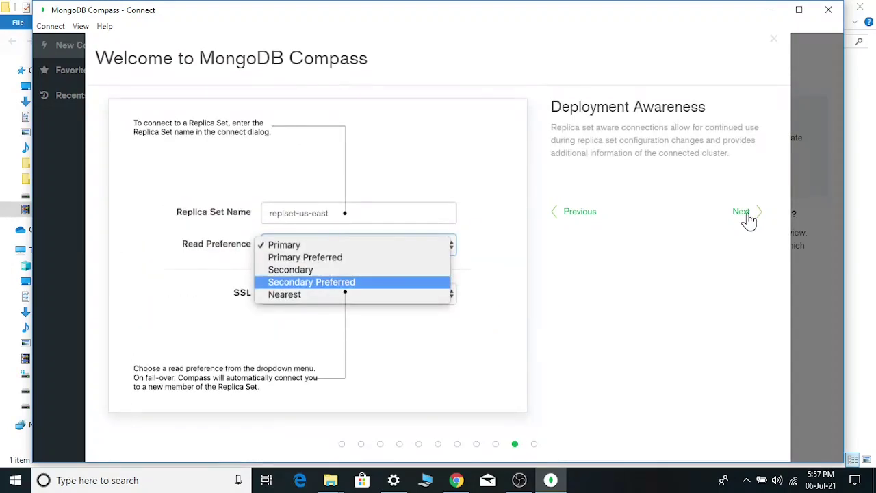
click(747, 215)
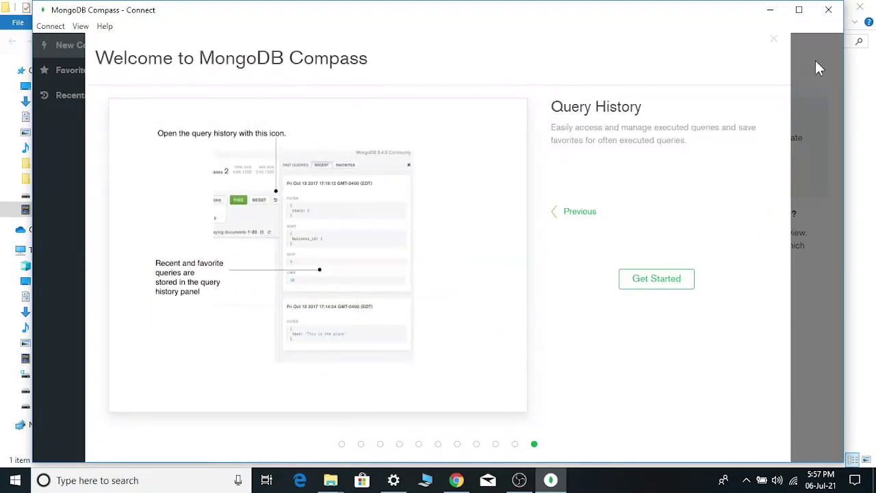
click(827, 10)
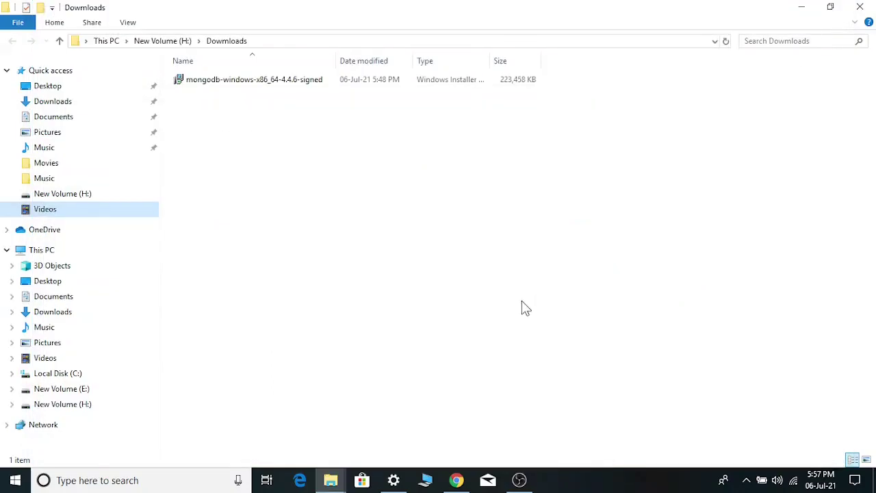
Find MongoDBCompass through the Windows search, launch it and maximize its window
click(600, 277)
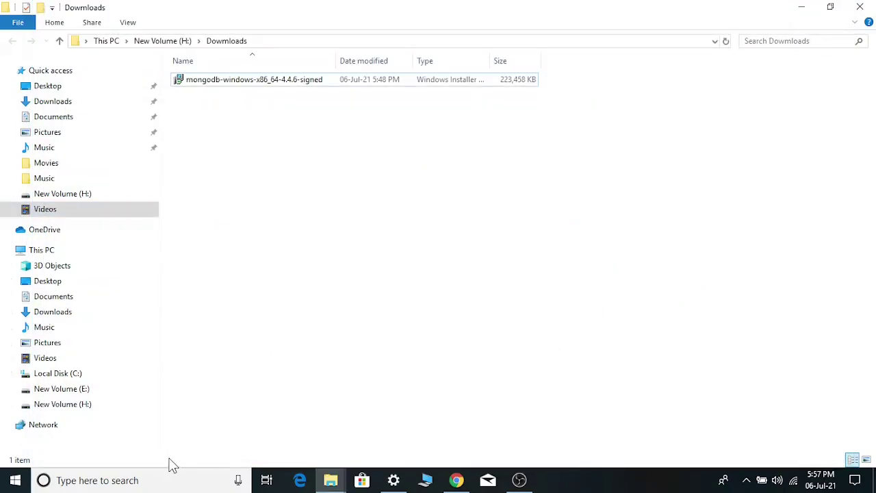
click(158, 480)
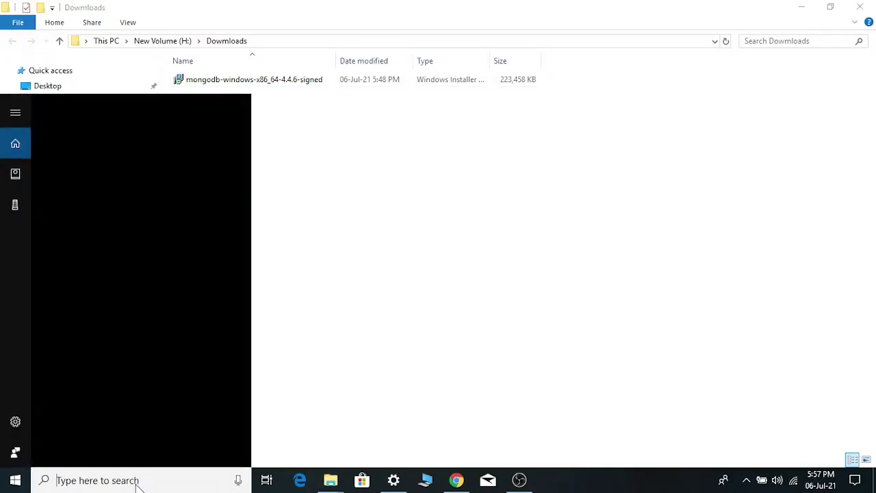
text(MONG)
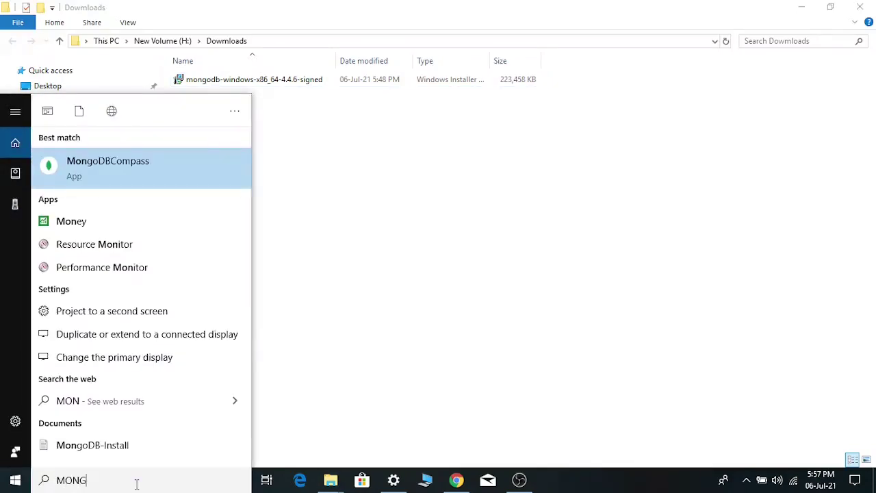
text(O)
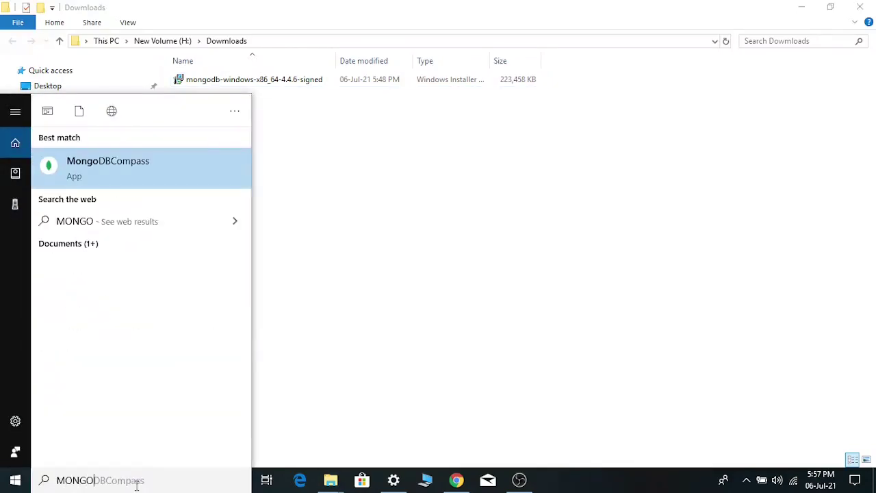
click(120, 174)
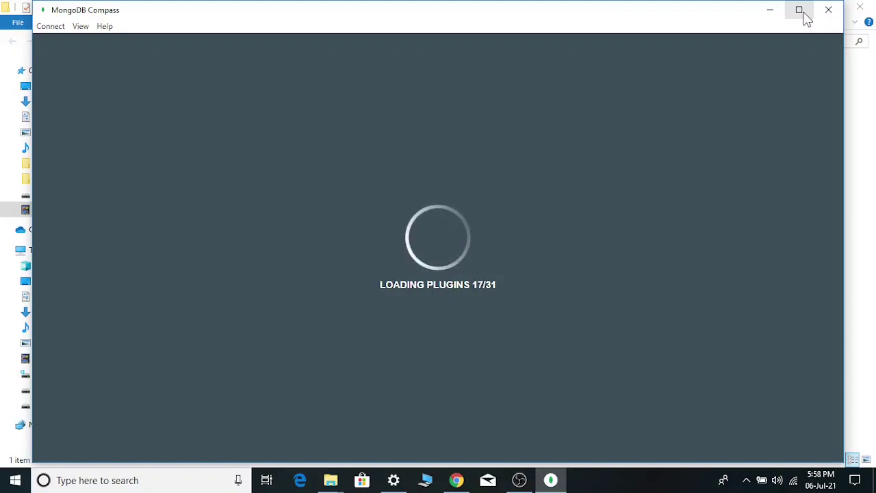
click(803, 14)
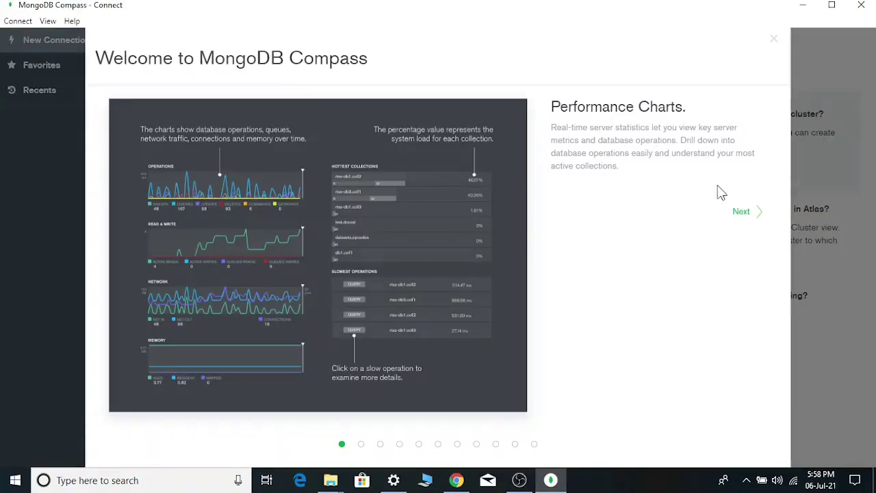
Dismiss the welcome tour with the default privacy settings kept, and connect to the local MongoDB server using the empty connection string
click(775, 40)
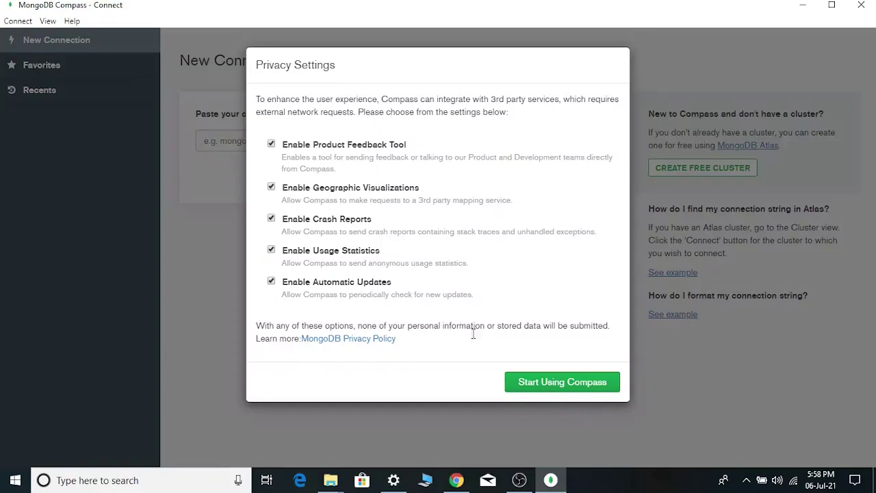
click(540, 383)
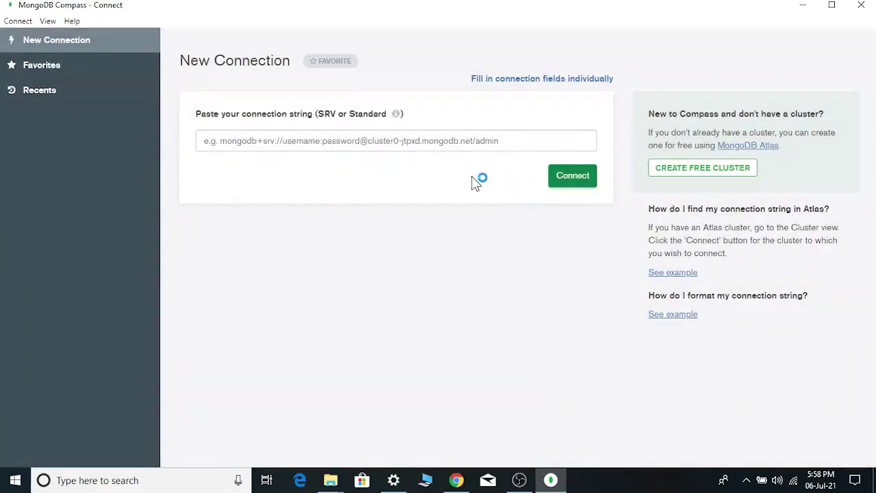
click(577, 172)
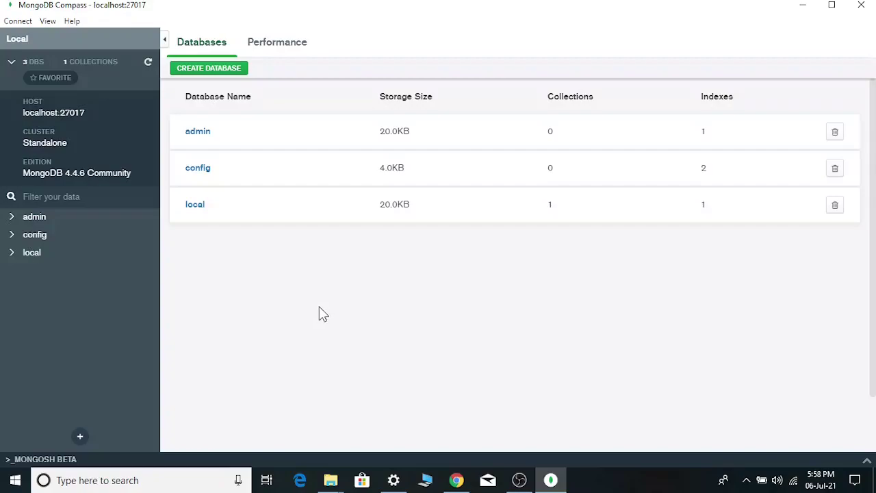
Show the desktop and bring up the File Explorer window of New Volume (H:)
key(super+d)
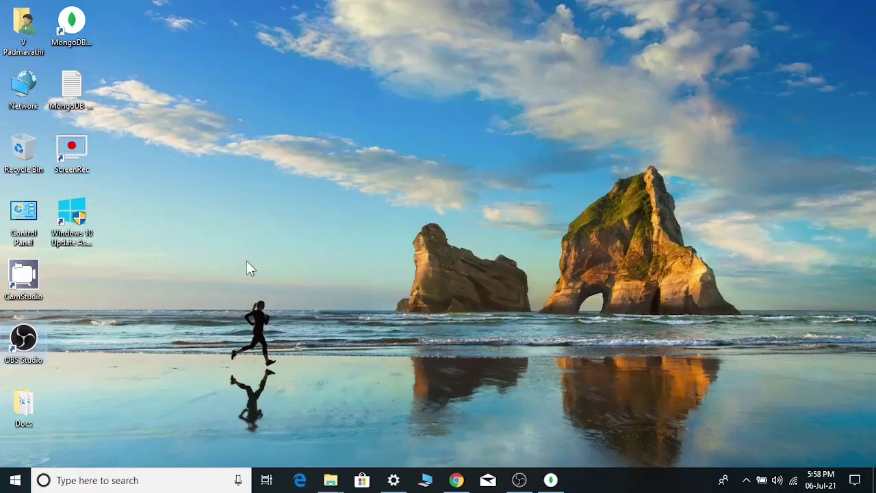
right_click(253, 188)
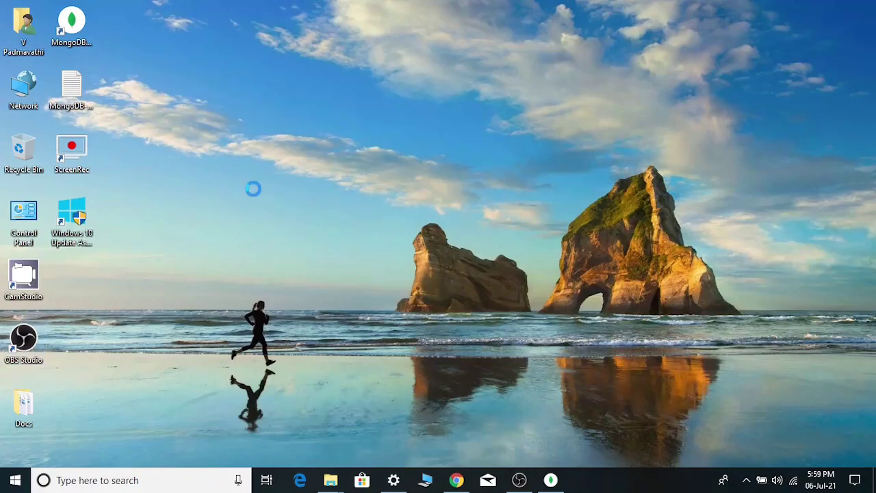
click(223, 249)
mouse_move(330, 480)
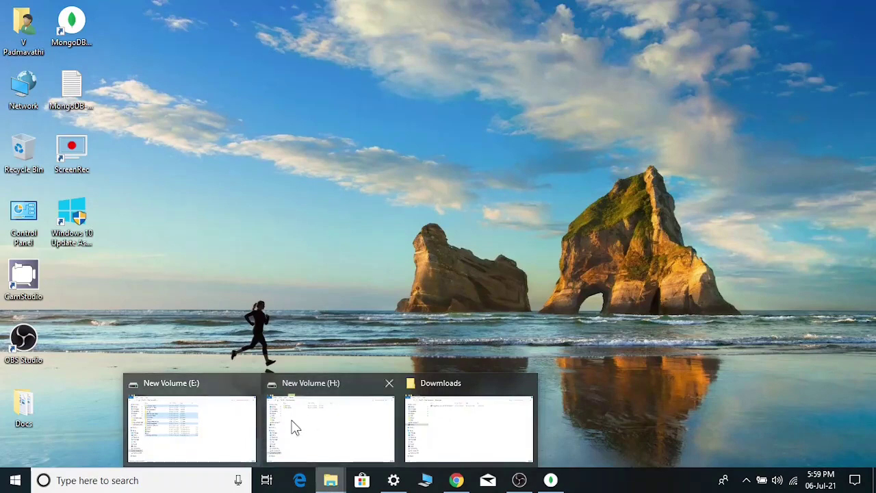
click(294, 427)
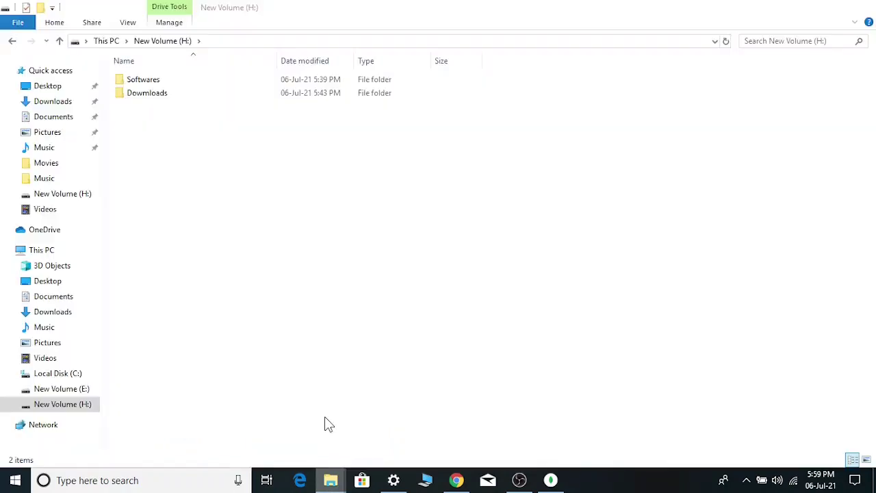
click(262, 42)
click(324, 162)
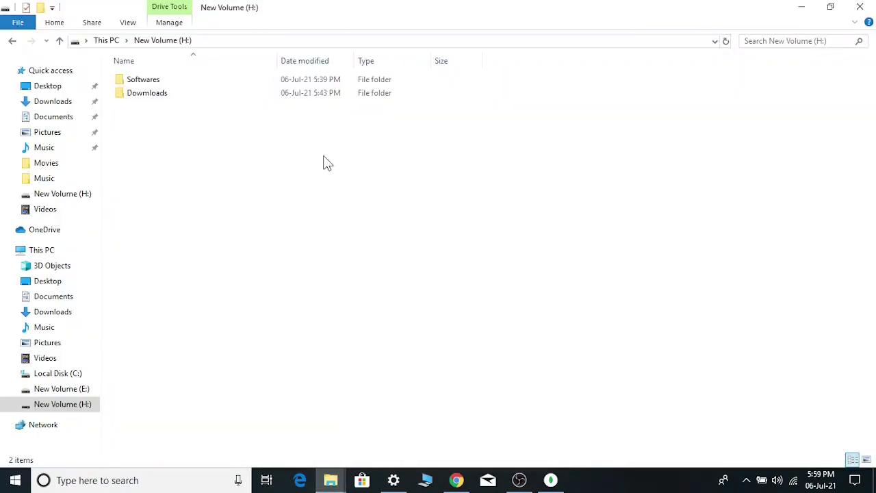
Browse to the folder C:\Program Files\MongoDB\Server\4.4\bin
click(65, 375)
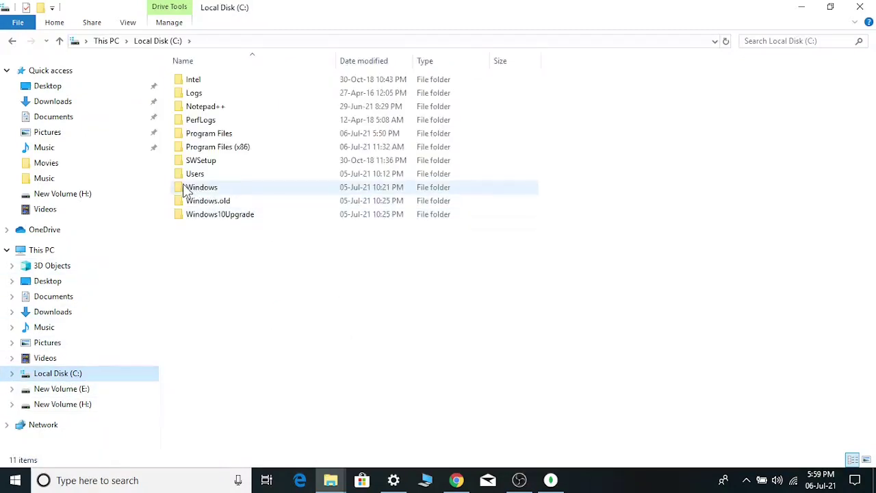
double_click(201, 149)
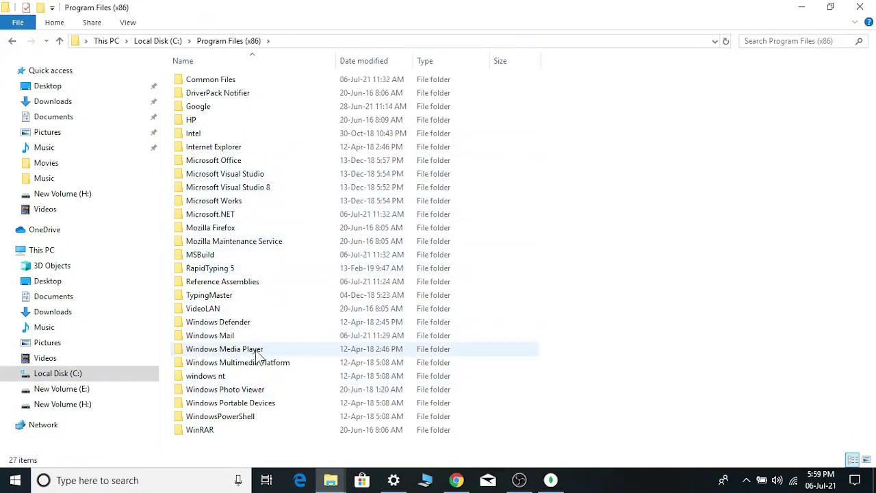
click(163, 41)
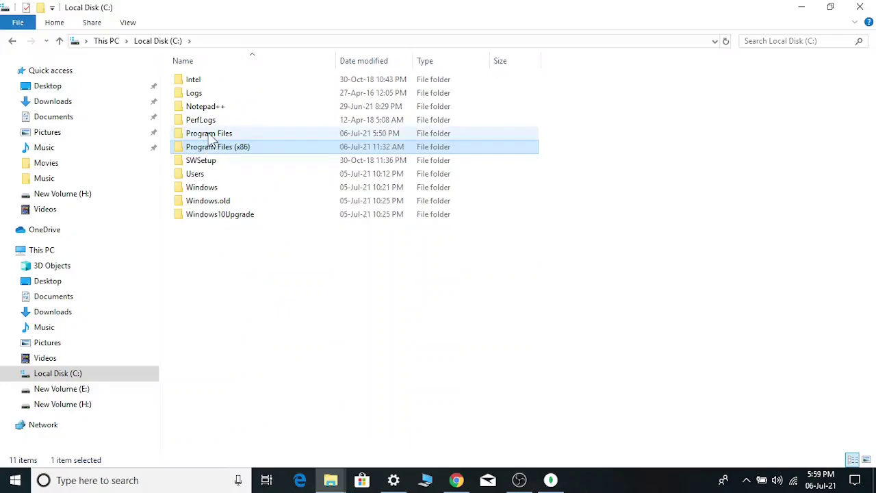
double_click(205, 132)
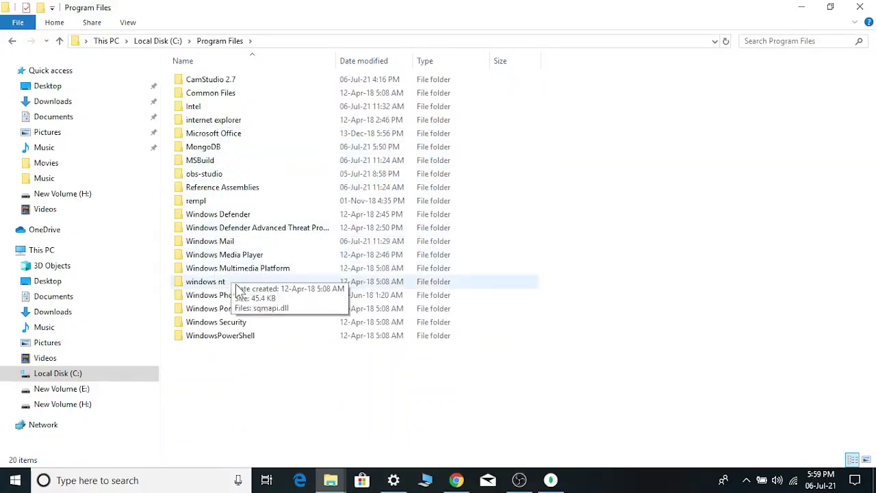
double_click(230, 148)
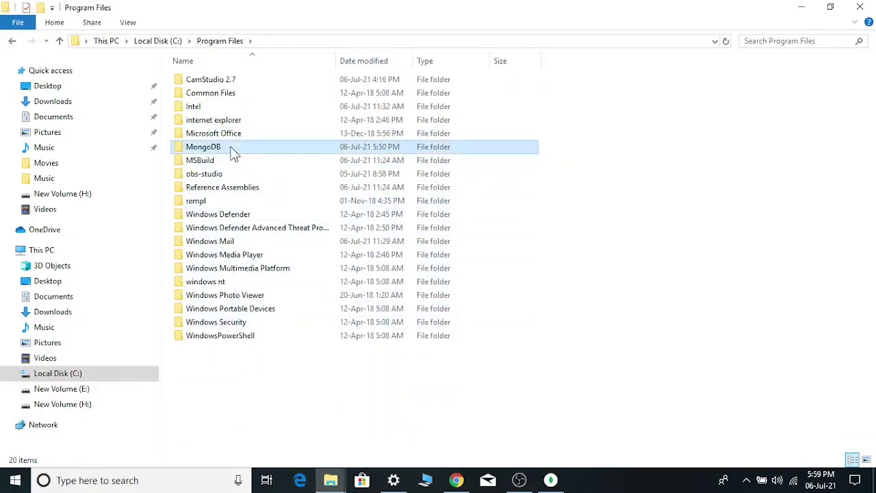
double_click(217, 80)
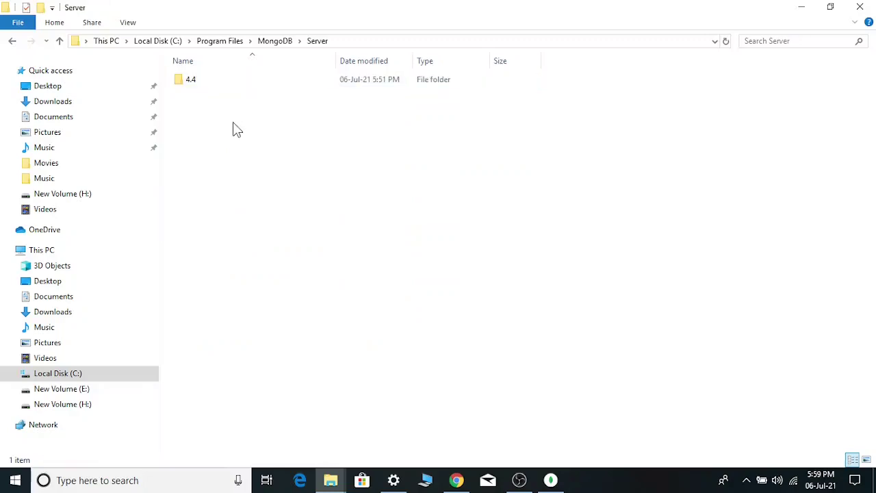
double_click(227, 81)
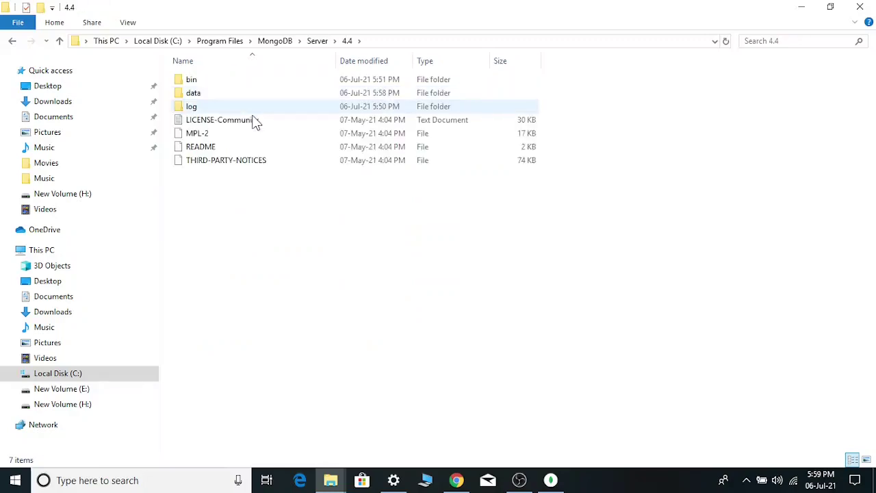
double_click(242, 82)
Open a Command Prompt directly in the MongoDB bin folder by running CMD from the folder path
click(410, 40)
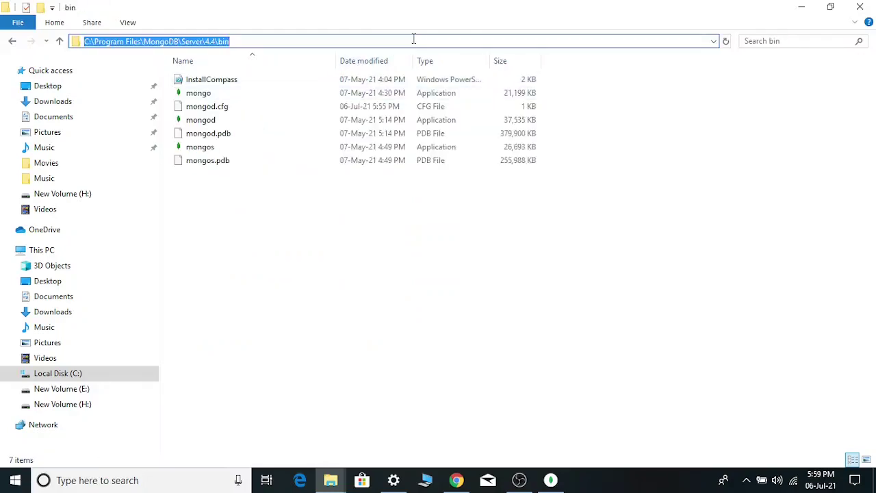
text(CMD)
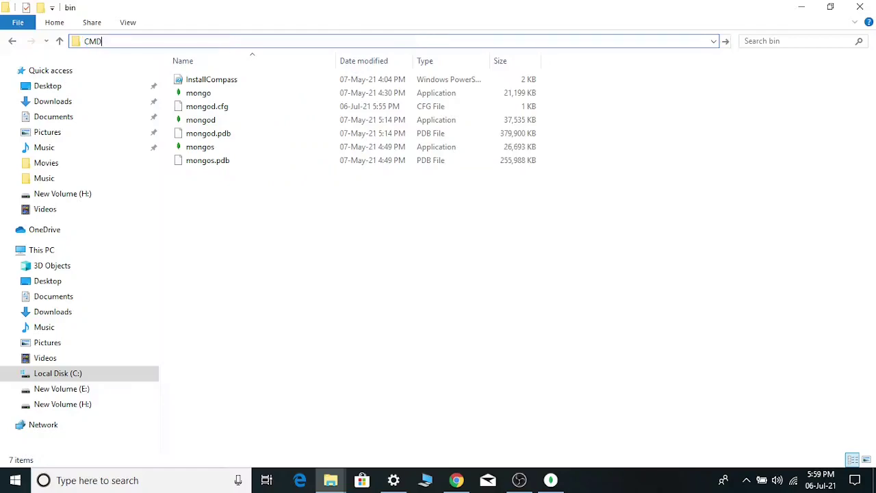
key(Return)
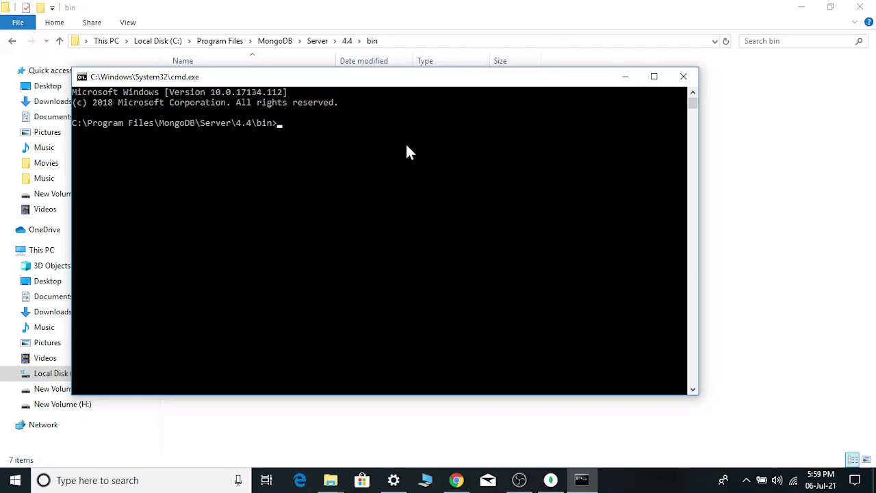
Start the MongoDB shell with the mongo command in the Command Prompt
text(MONGP)
key(BackSpace)
key(BackSpace)
key(BackSpace)
key(BackSpace)
key(BackSpace)
text(mongo)
key(Return)
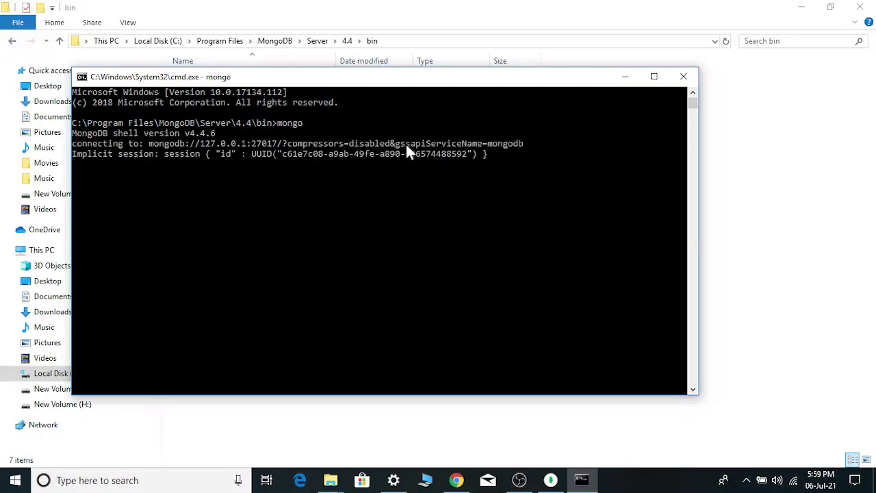
List the server's databases in the MongoDB shell with show dbs
text(s)
click(164, 375)
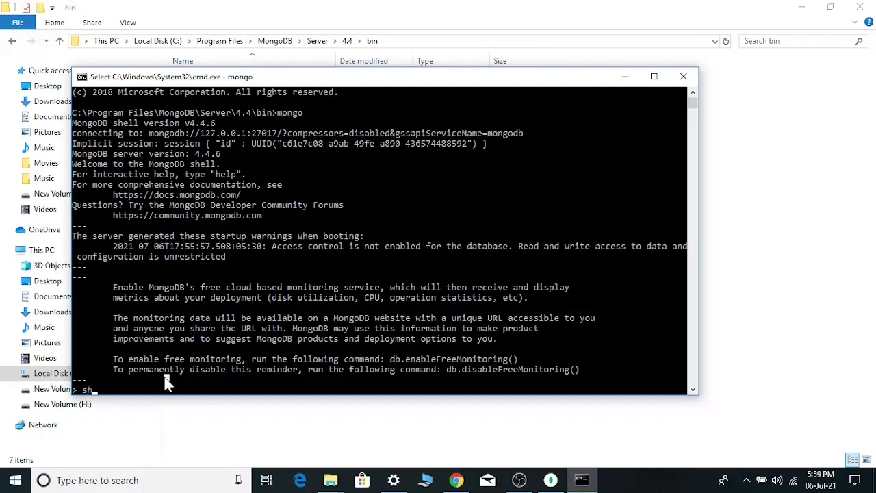
text(how dbs)
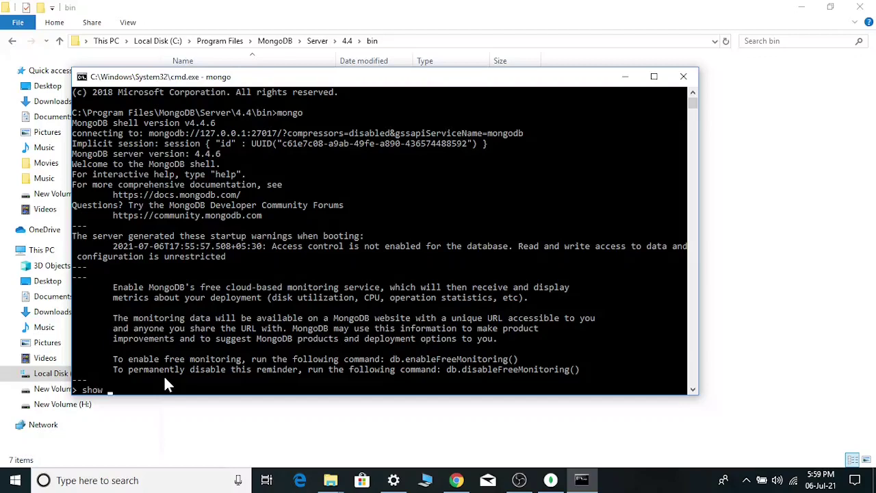
key(Return)
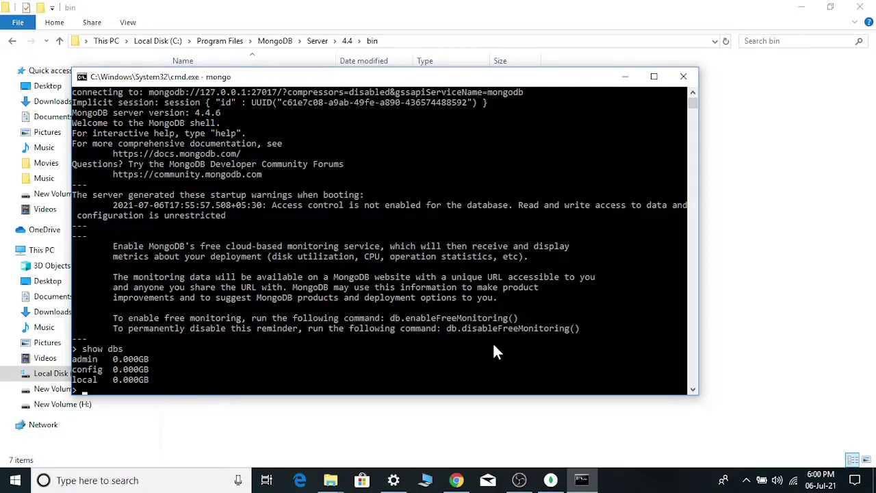
Switch between MongoDB Compass and the shell to compare their database lists, ending in Compass
click(550, 480)
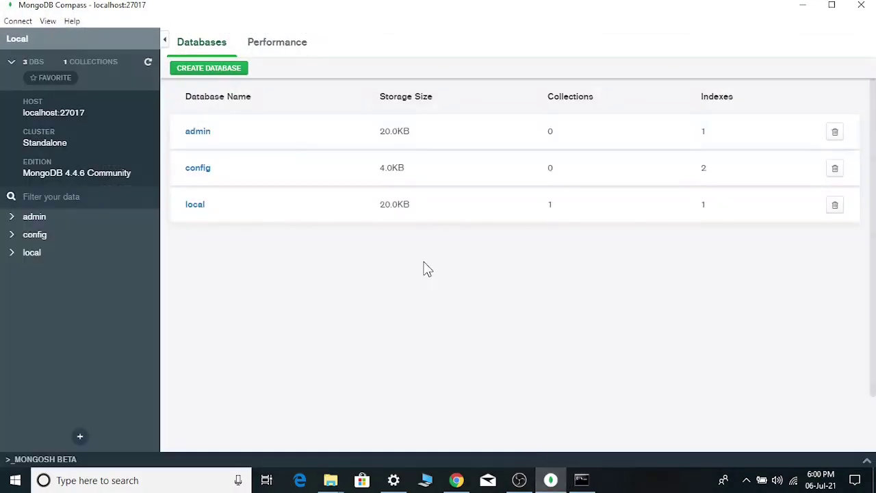
key(alt+Tab)
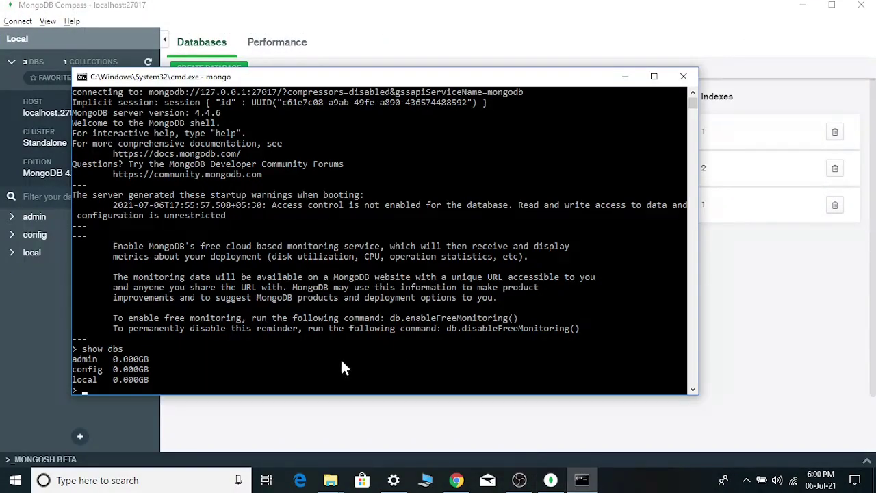
key(alt+Tab)
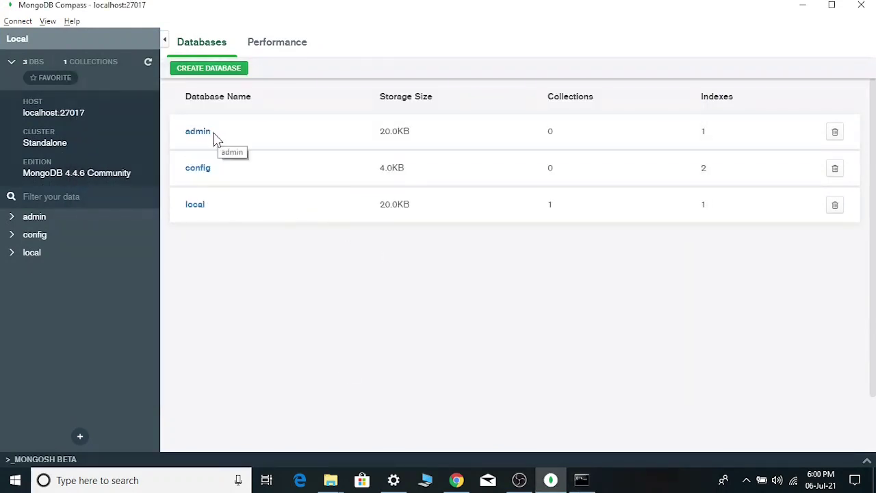
Create a database named Test_database with a collection named Test_Collection
click(201, 69)
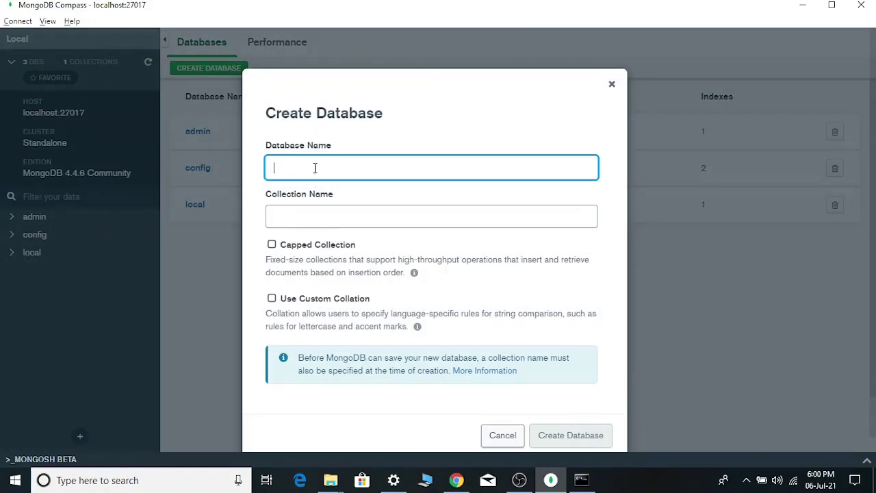
text(Test_database)
click(385, 223)
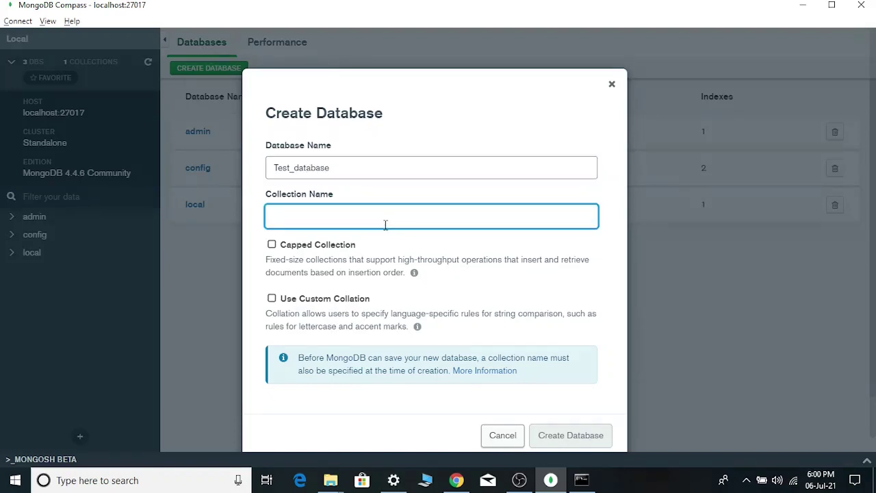
text(Test)
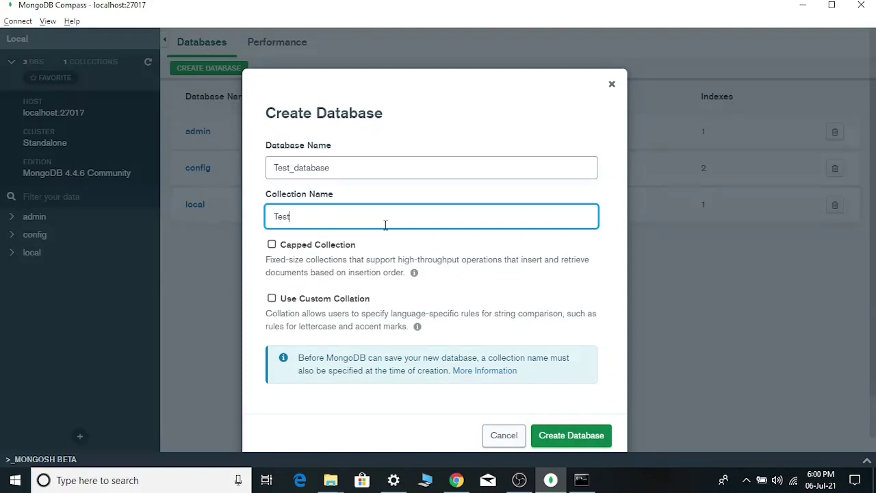
text(_Collection)
click(587, 434)
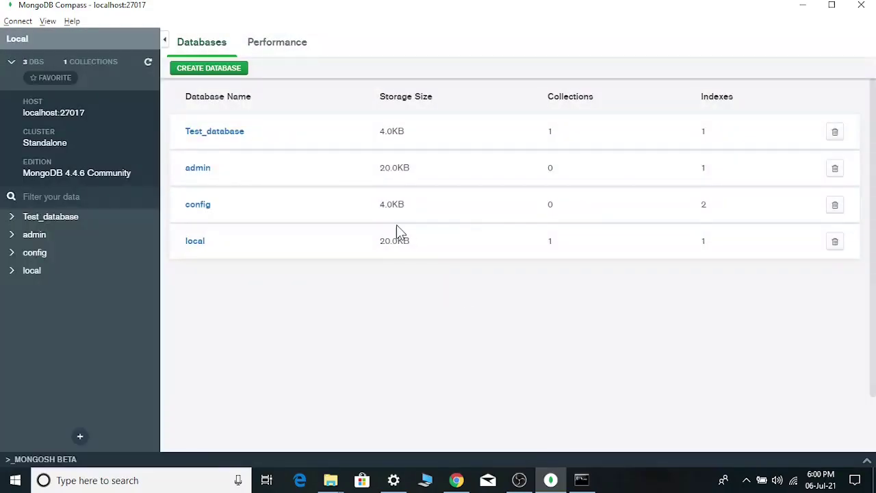
Run show dbs again in the MongoDB shell to check for the new database, and return to Compass
key(alt+Tab)
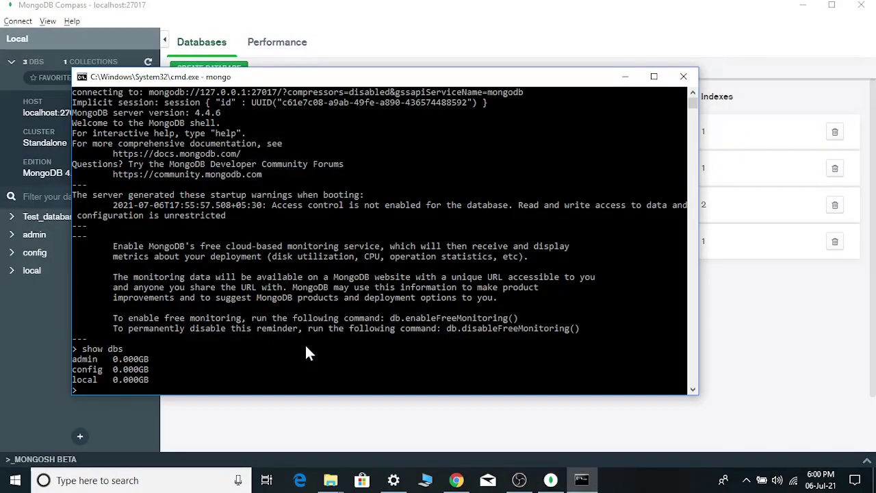
key(Up)
key(Return)
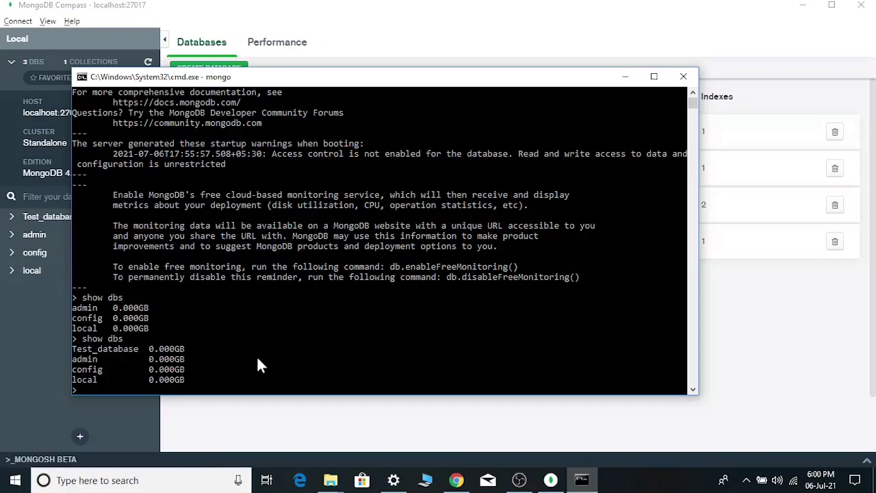
click(740, 337)
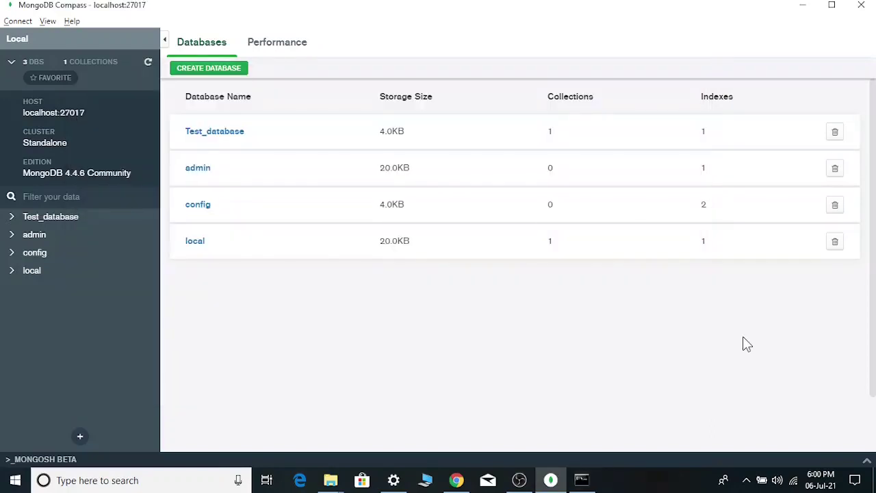